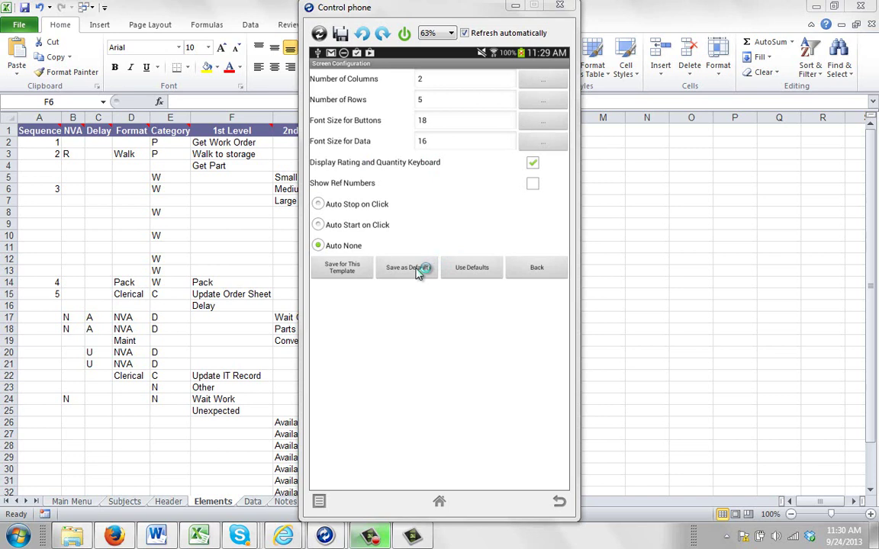
# Save the screen configuration as the defaults and show the full list of available data templates on the tablet.
pyautogui.click(418, 273)
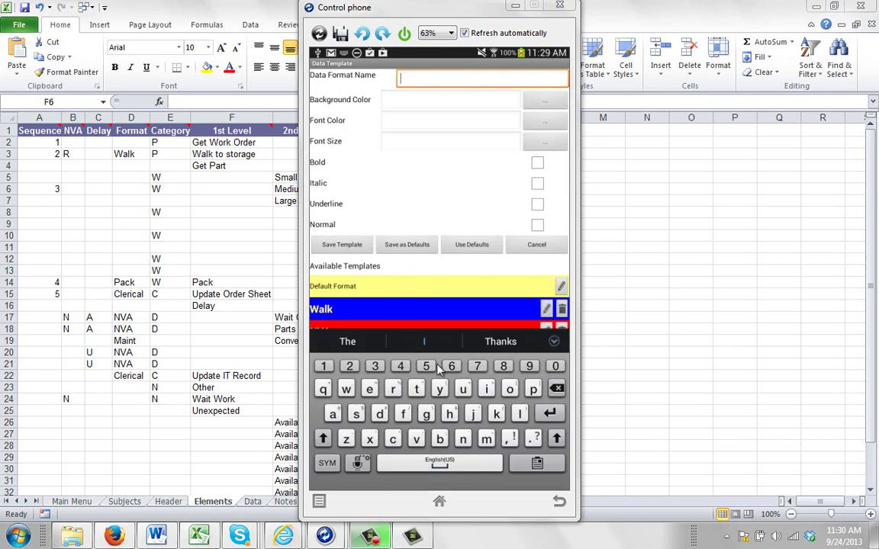
pyautogui.press('Escape')
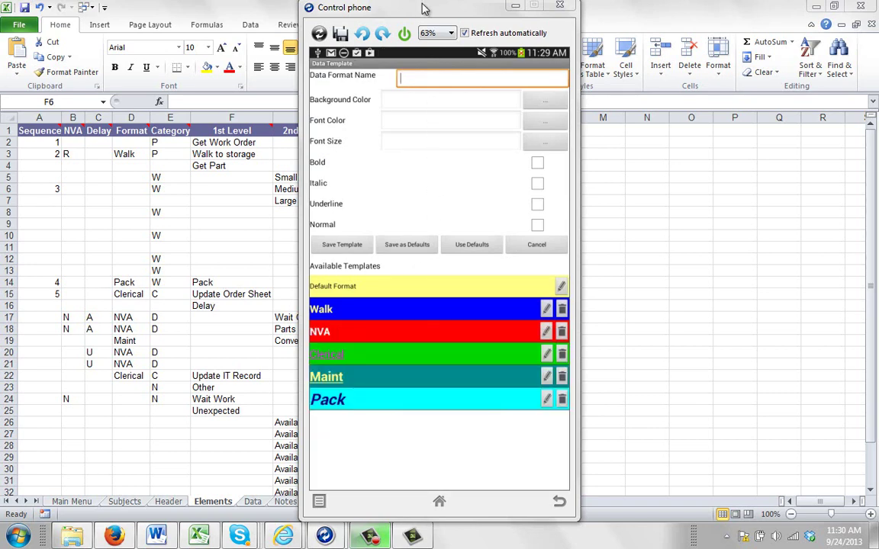
# Move the Control phone window clear of the spreadsheet's element columns and minimize it.
pyautogui.moveTo(381, 9); pyautogui.dragTo(584, 19)
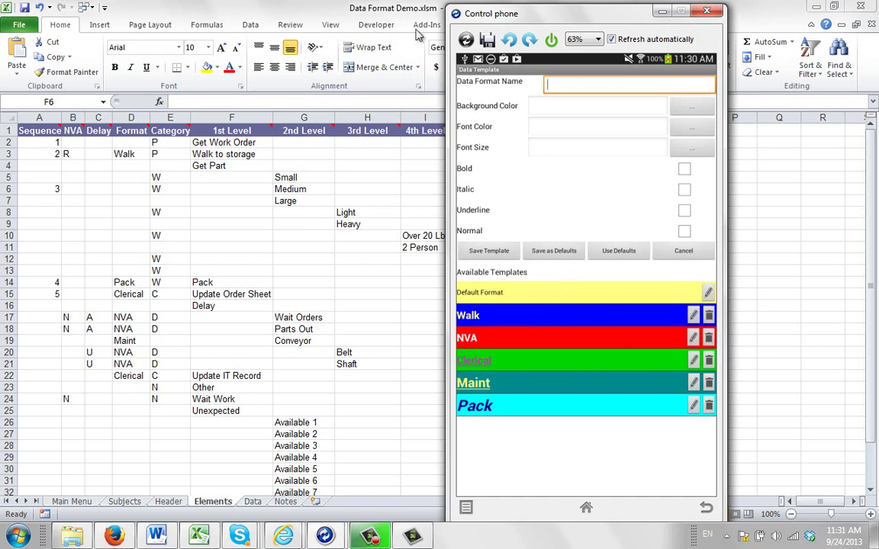
pyautogui.moveTo(496, 13); pyautogui.dragTo(507, 20)
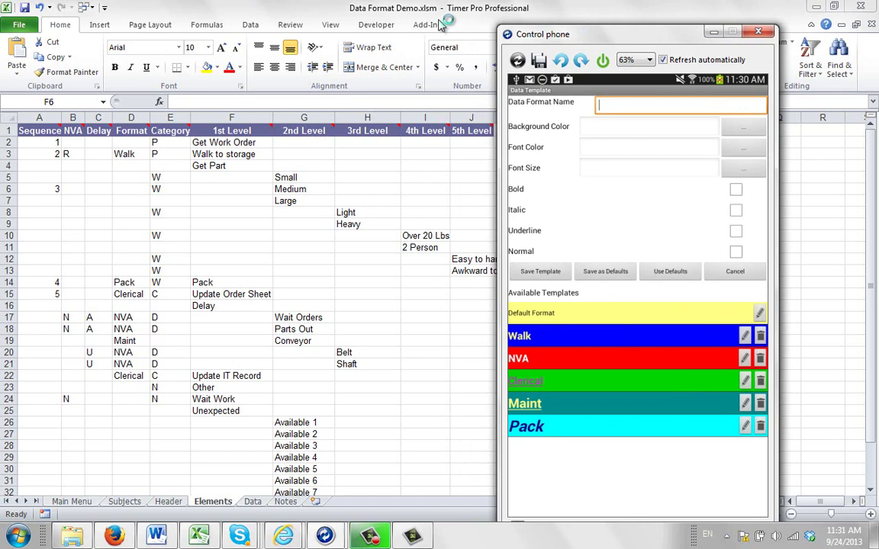
pyautogui.click(710, 32)
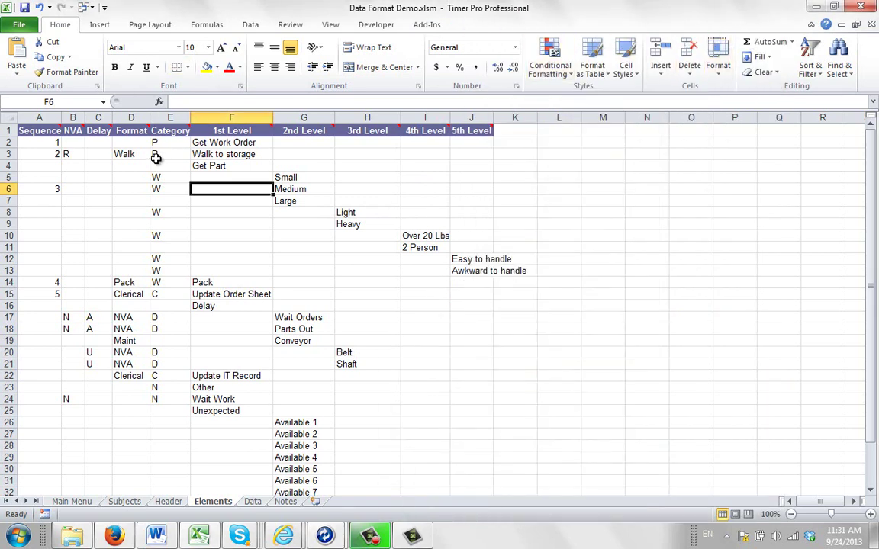
# Start downloading the time study template from the Main Menu sheet, choosing Android as the target device.
pyautogui.click(71, 501)
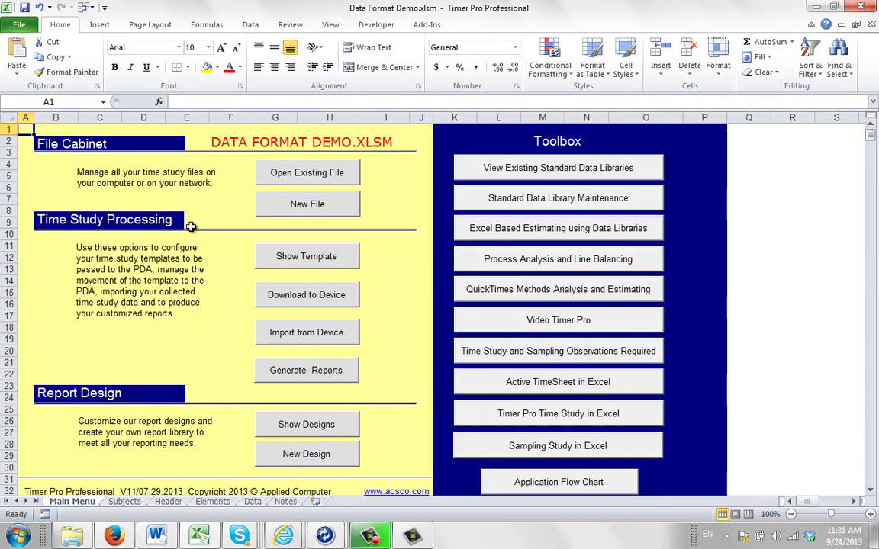
pyautogui.click(295, 294)
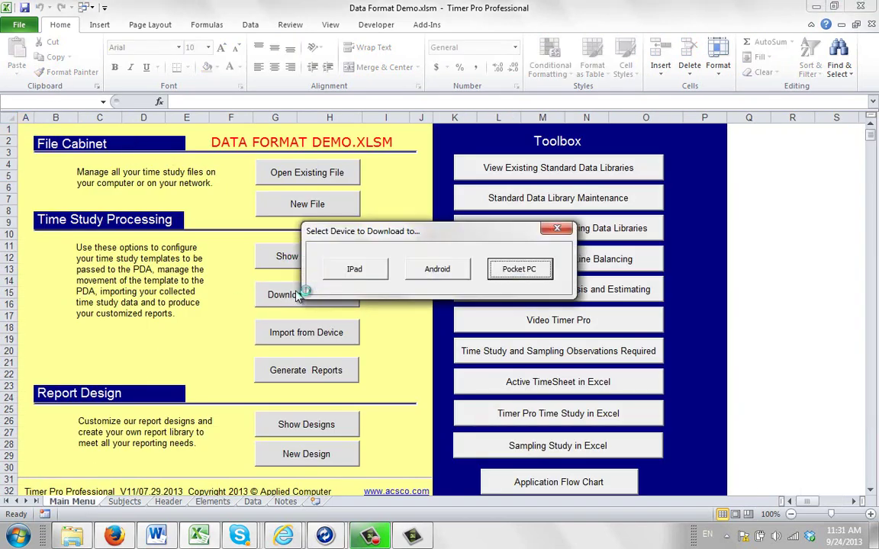
pyautogui.click(432, 271)
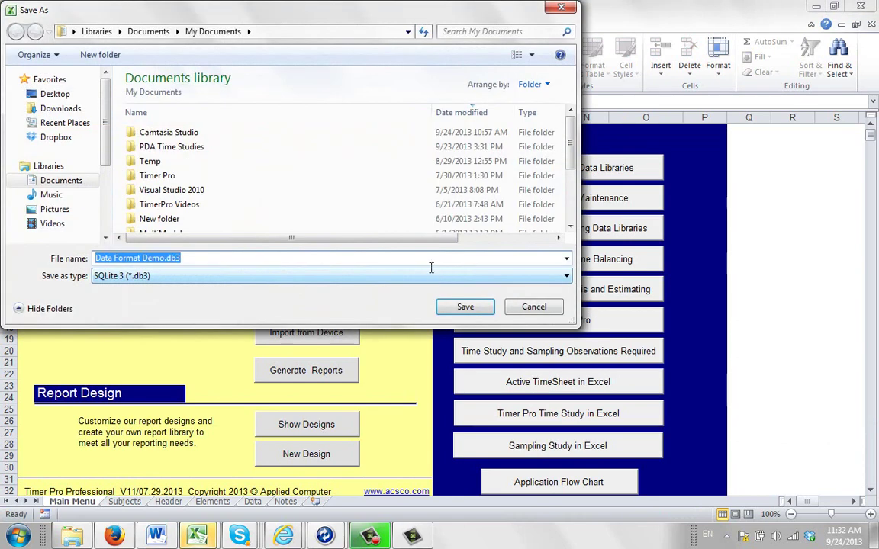
# Save the template database as Data Format Demo.db3 in the Templates for Device folder inside PDA Time Studies.
pyautogui.click(175, 151)
pyautogui.doubleClick(176, 150)
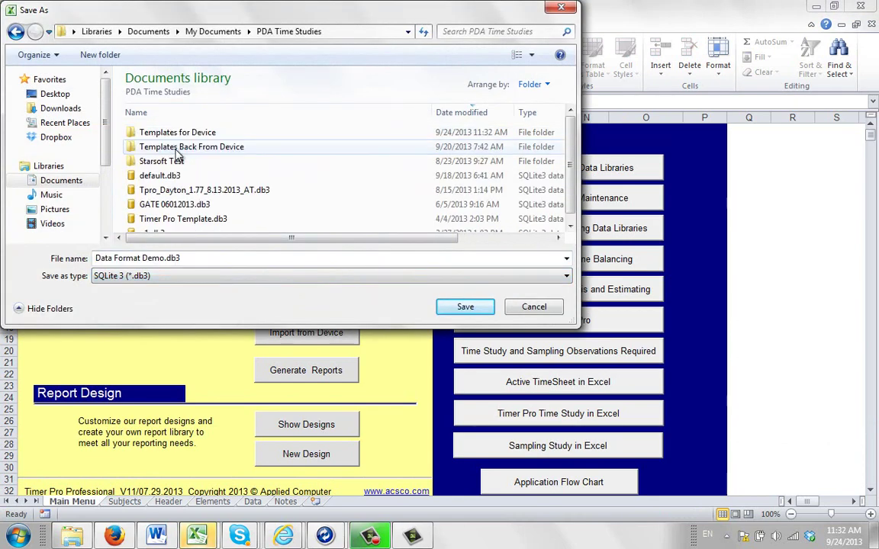
pyautogui.click(168, 135)
pyautogui.doubleClick(168, 135)
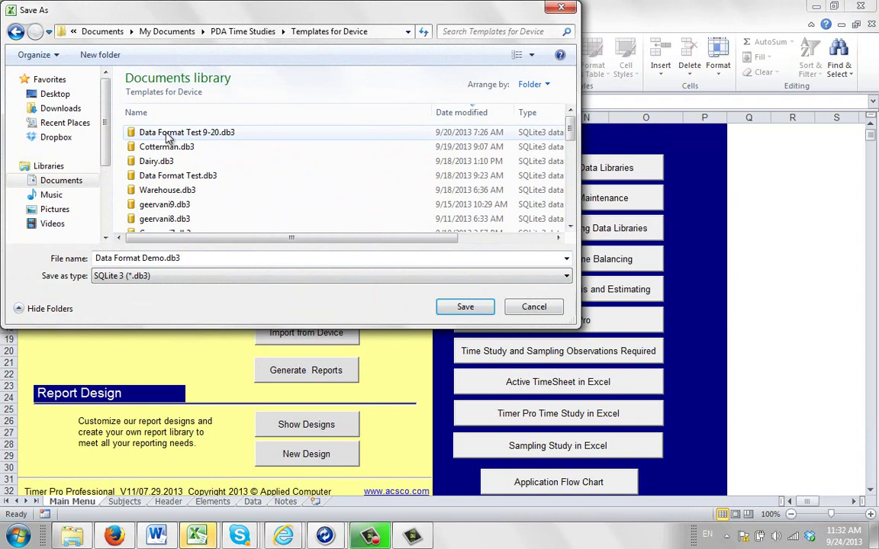
pyautogui.click(466, 308)
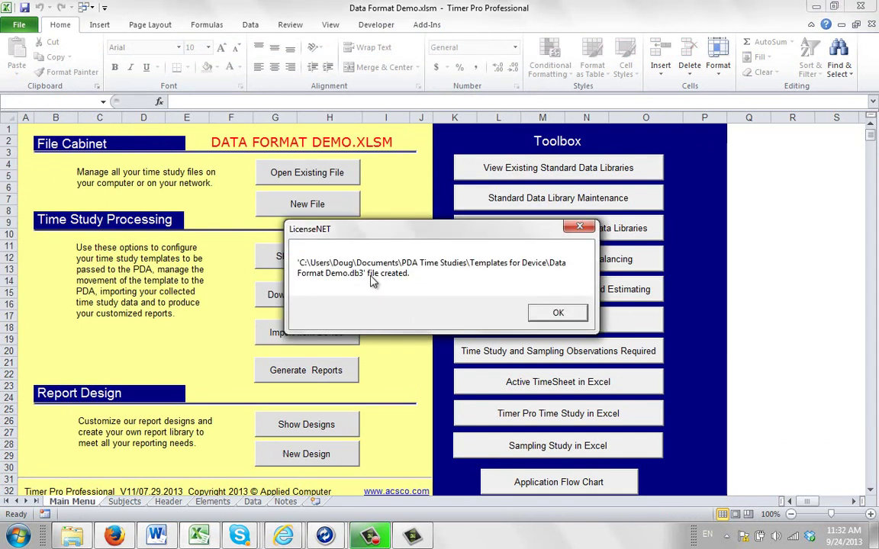
pyautogui.click(558, 313)
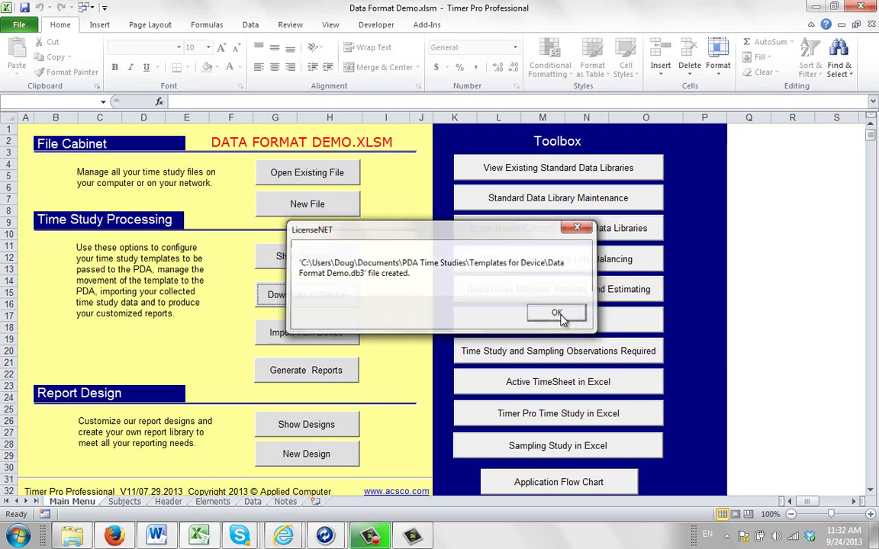
# Copy Data Format Demo.db3 from the Templates for Device folder within Documents > PDA Time Studies in the file explorer.
pyautogui.click(73, 540)
pyautogui.click(88, 281)
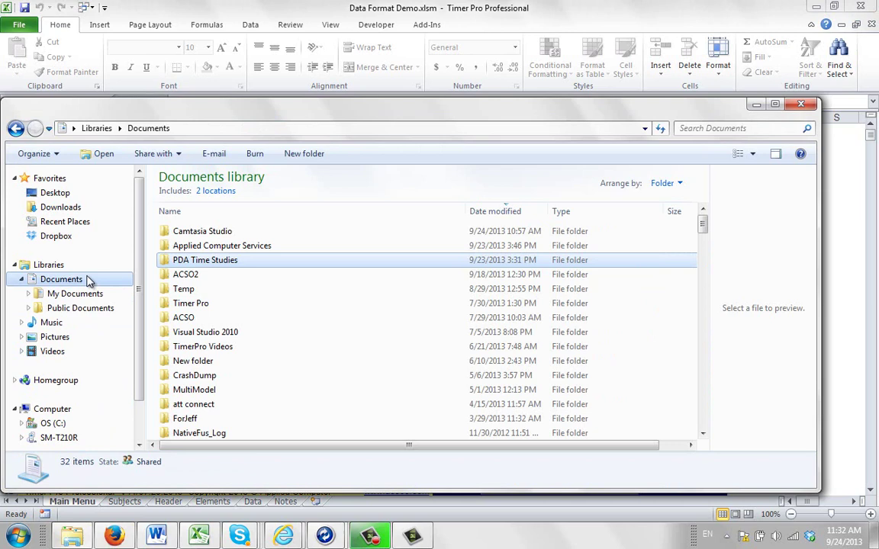
pyautogui.doubleClick(197, 257)
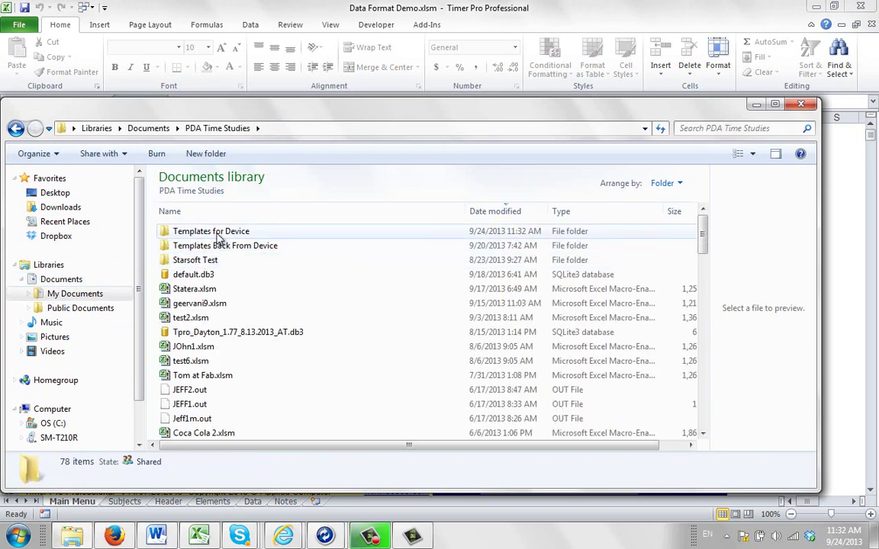
pyautogui.doubleClick(217, 232)
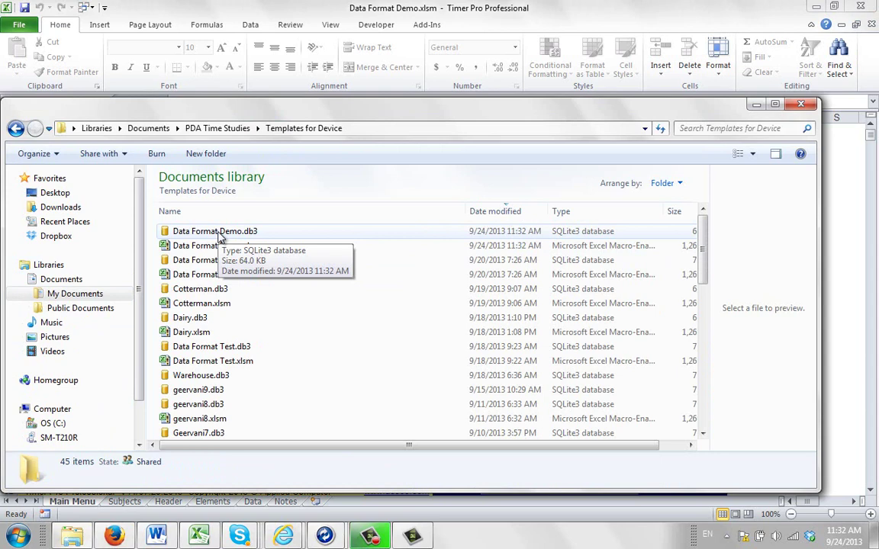
pyautogui.click(219, 233)
pyautogui.rightClick(229, 233)
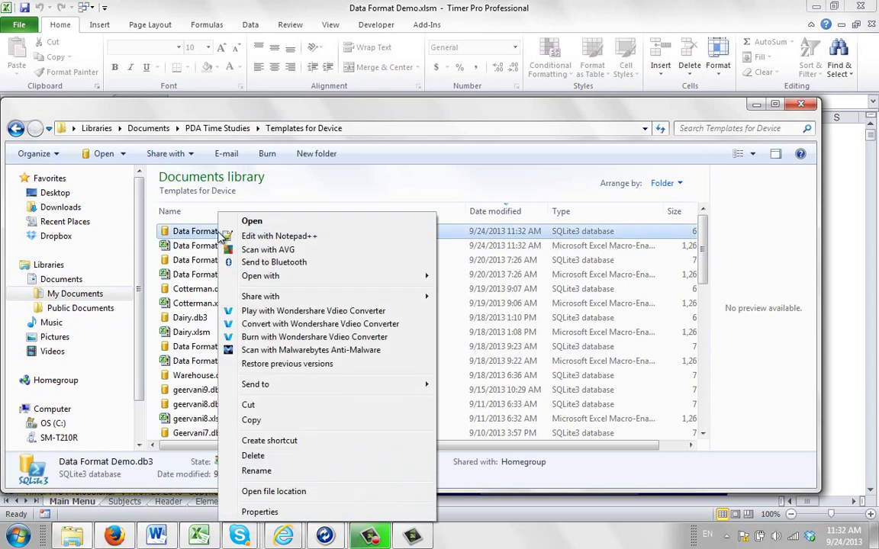
pyautogui.click(241, 418)
# Paste the copied database file into the timerprodata folder in the Tablet storage of the SM-T210R.
pyautogui.scroll(-1, 142, 320)
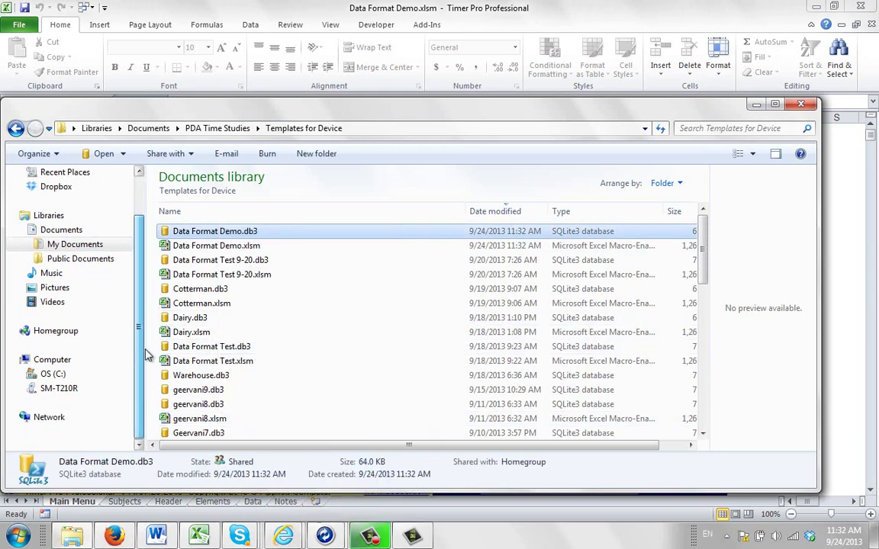
pyautogui.click(73, 391)
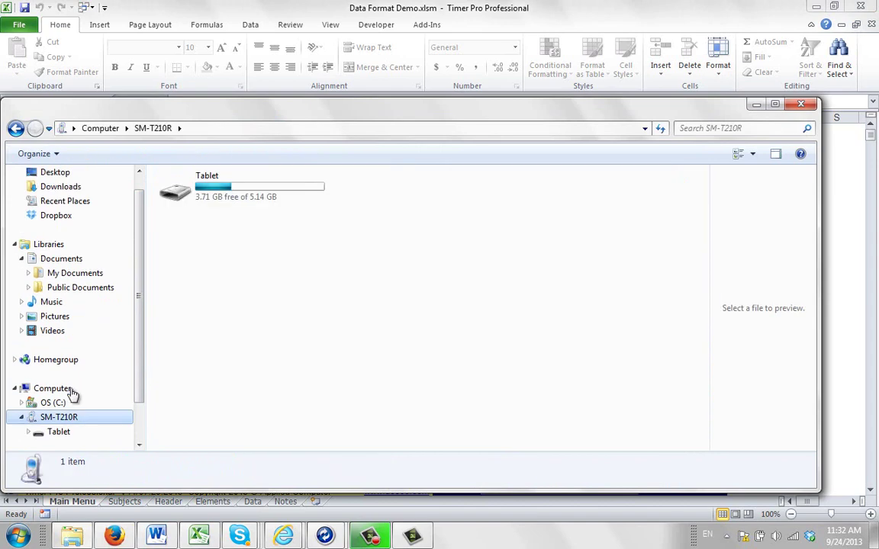
pyautogui.doubleClick(240, 197)
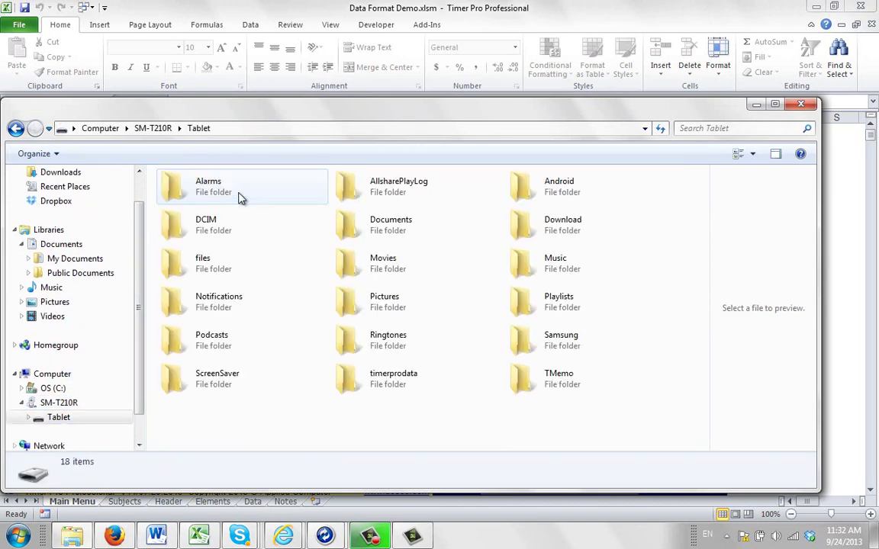
pyautogui.doubleClick(388, 386)
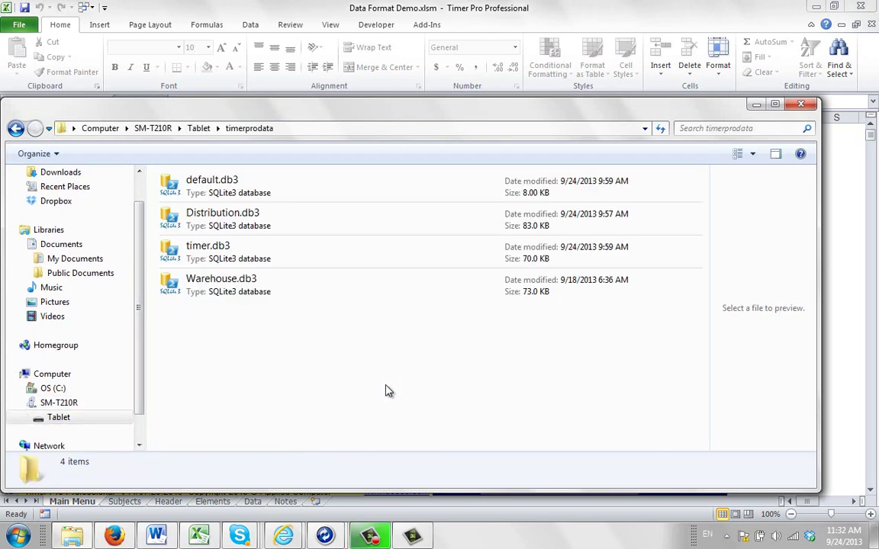
pyautogui.rightClick(235, 340)
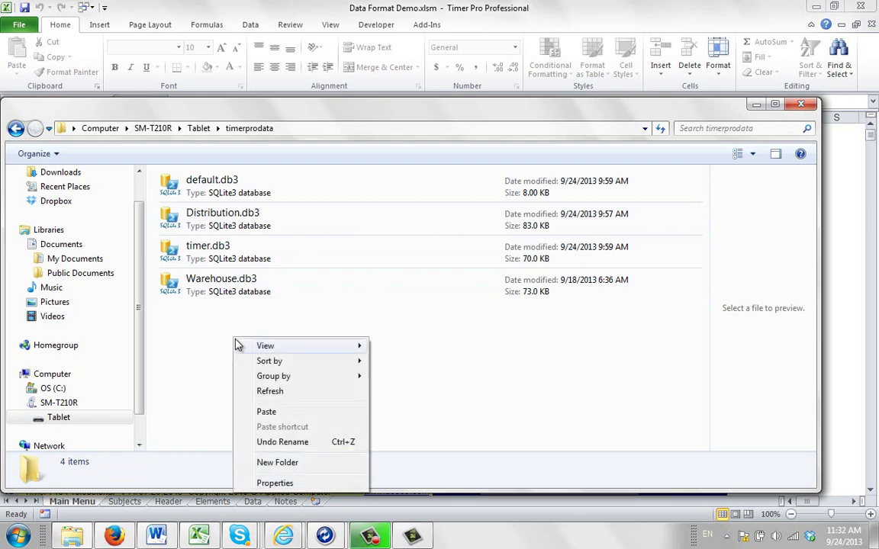
pyautogui.click(280, 413)
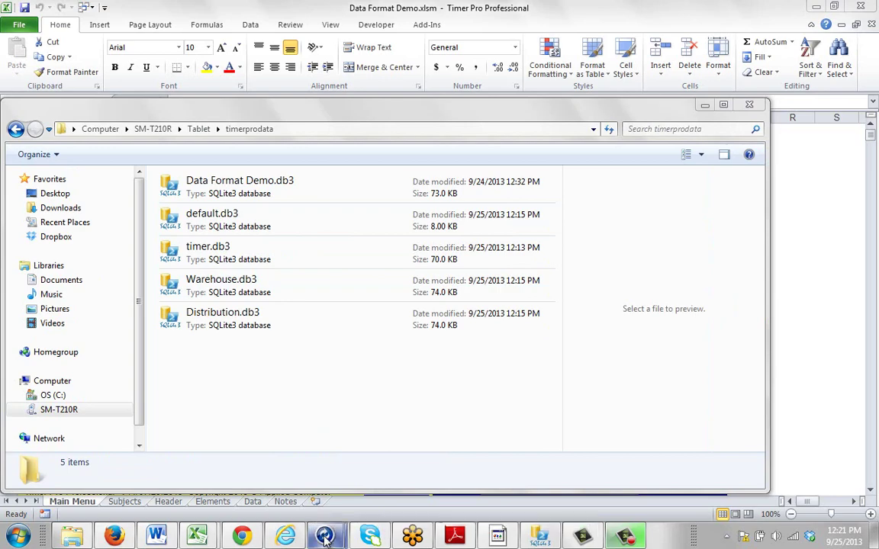
# Switch to the Control phone window, move it aside and launch Timer Pro Professional on the tablet.
pyautogui.moveTo(326, 536)
pyautogui.click(409, 462)
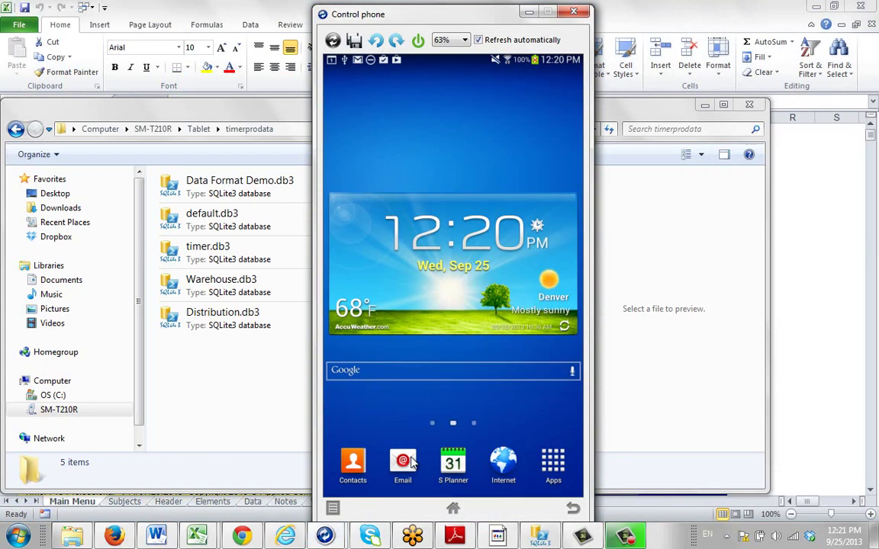
pyautogui.moveTo(485, 16); pyautogui.dragTo(593, 8)
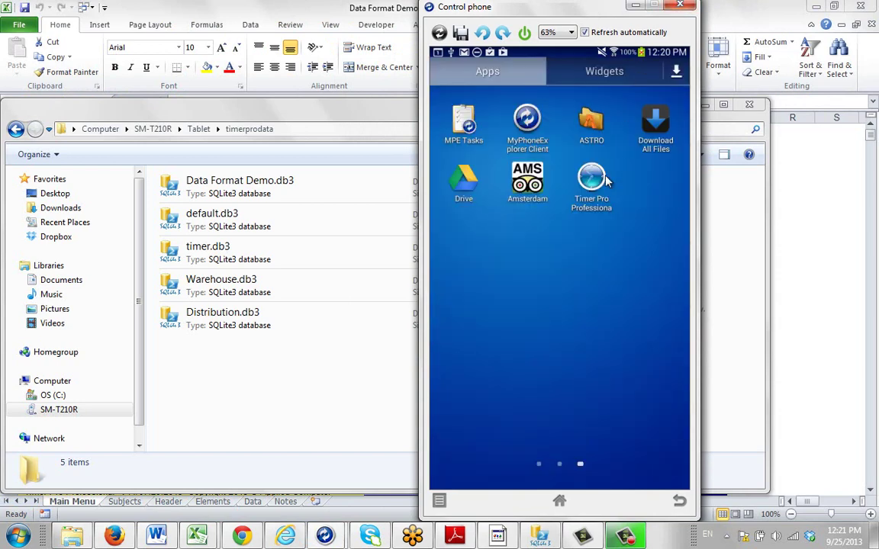
pyautogui.click(606, 179)
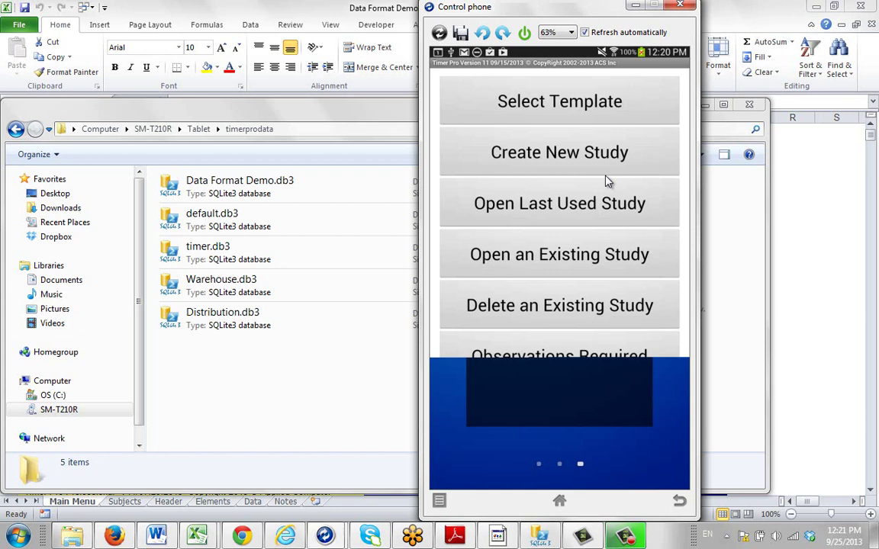
# Create a new study named demo on the tablet.
pyautogui.click(606, 177)
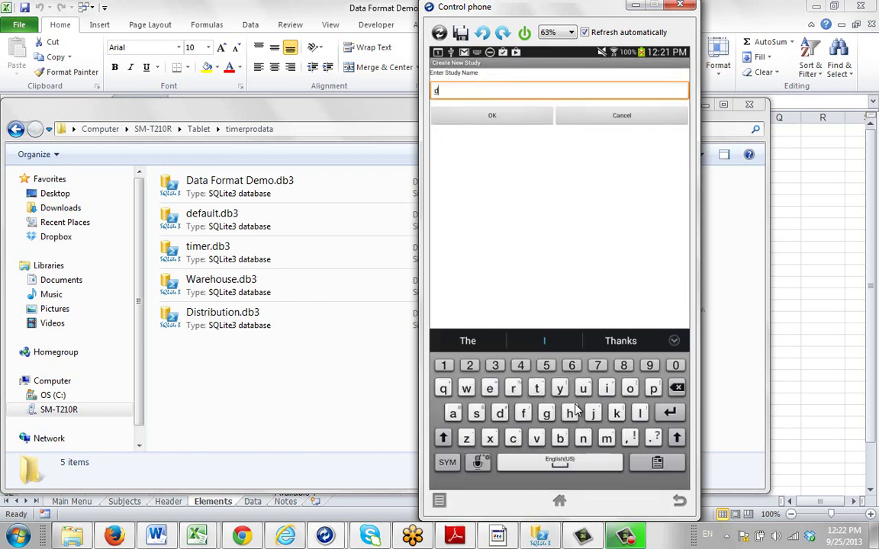
pyautogui.write('emo')
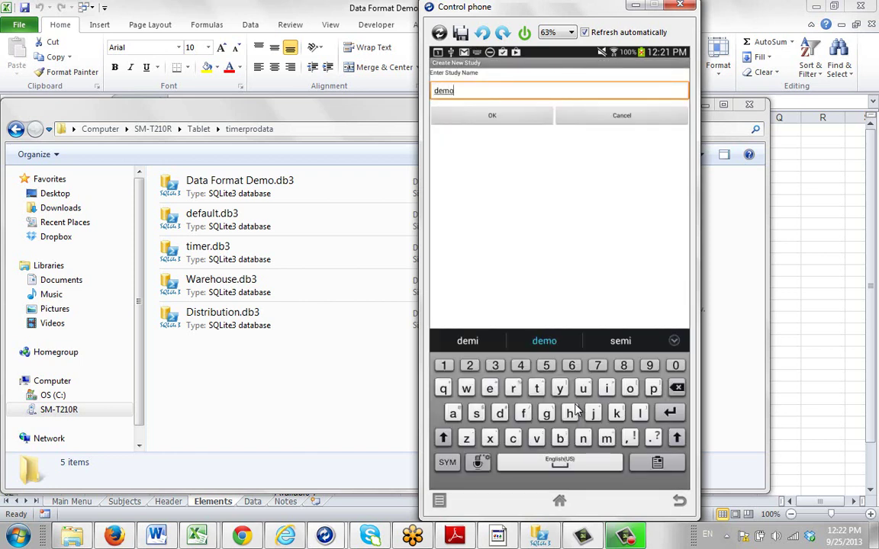
pyautogui.press('Return')
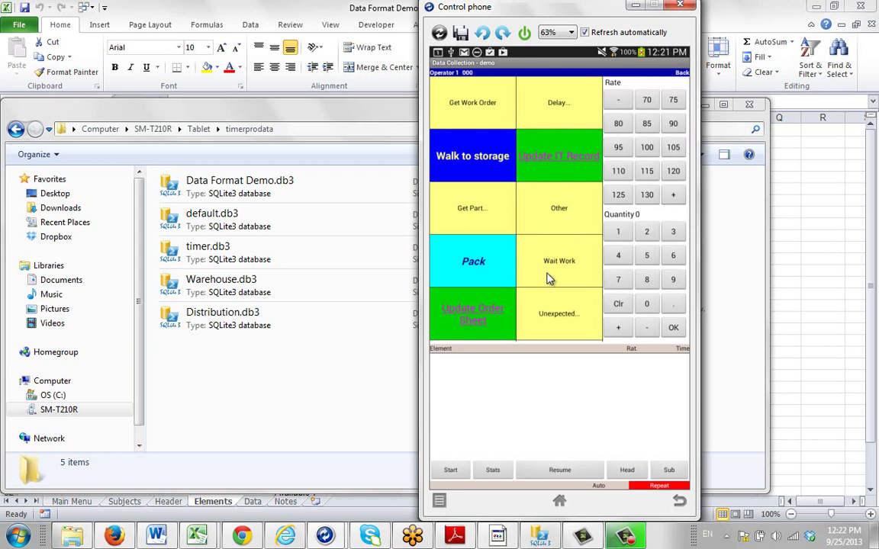
# Reveal the Elements sheet behind the file explorer, view the Delay sub-elements in the demo study and return to the first level.
pyautogui.click(709, 106)
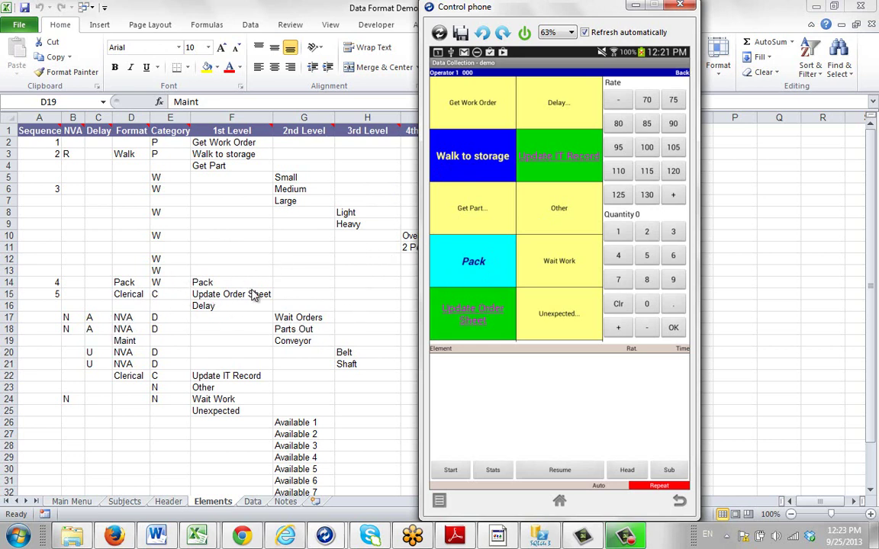
pyautogui.click(555, 113)
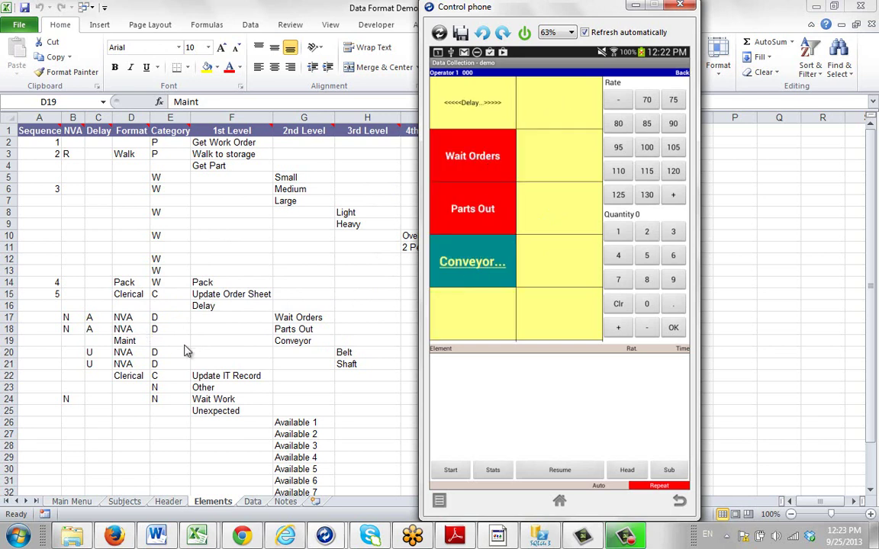
pyautogui.click(493, 107)
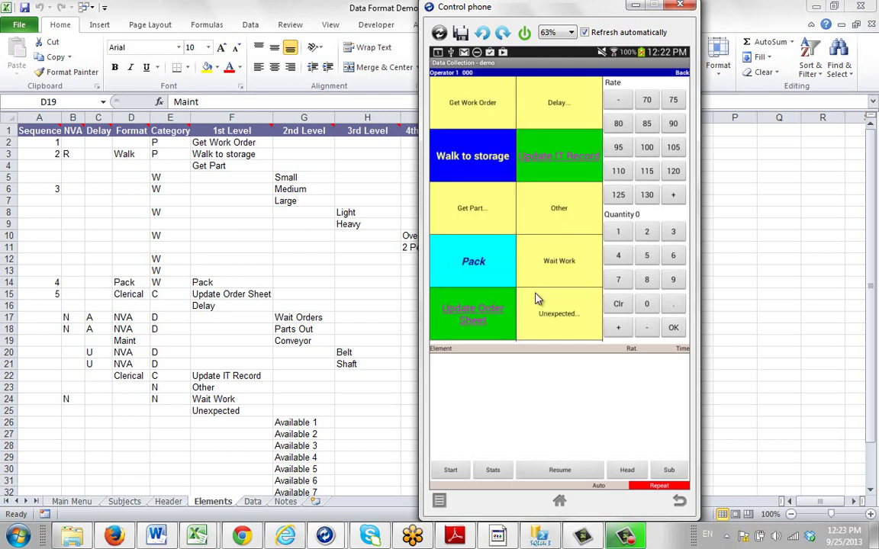
# Open the Screen Configuration from the demo study's Info options.
pyautogui.click(440, 504)
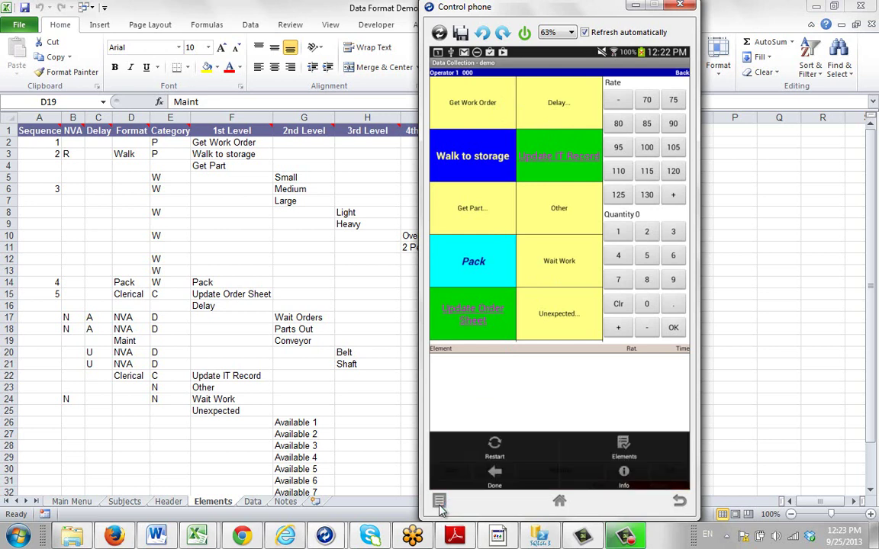
pyautogui.click(602, 483)
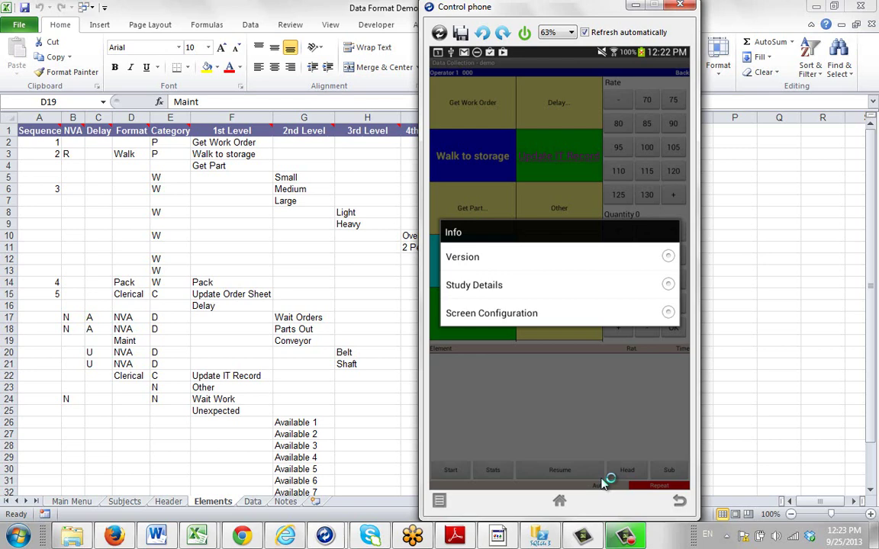
pyautogui.click(620, 325)
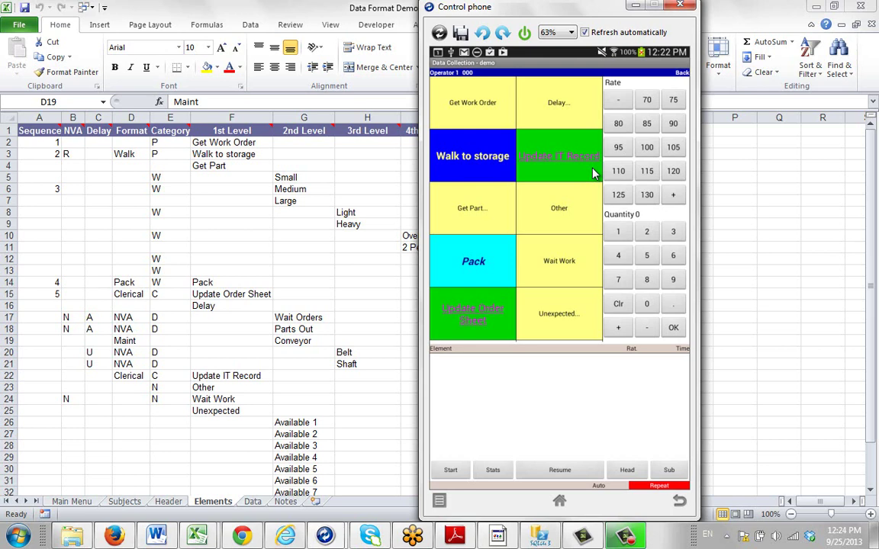
# Select the Format entries D2:D24 in the Elements sheet and bring the Control phone window back to the front.
pyautogui.moveTo(134, 143); pyautogui.dragTo(122, 397)
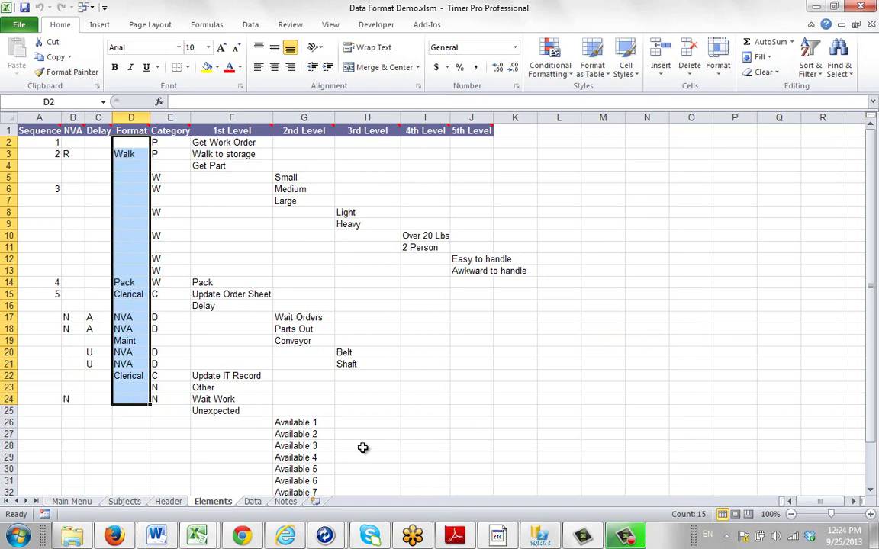
pyautogui.moveTo(325, 535)
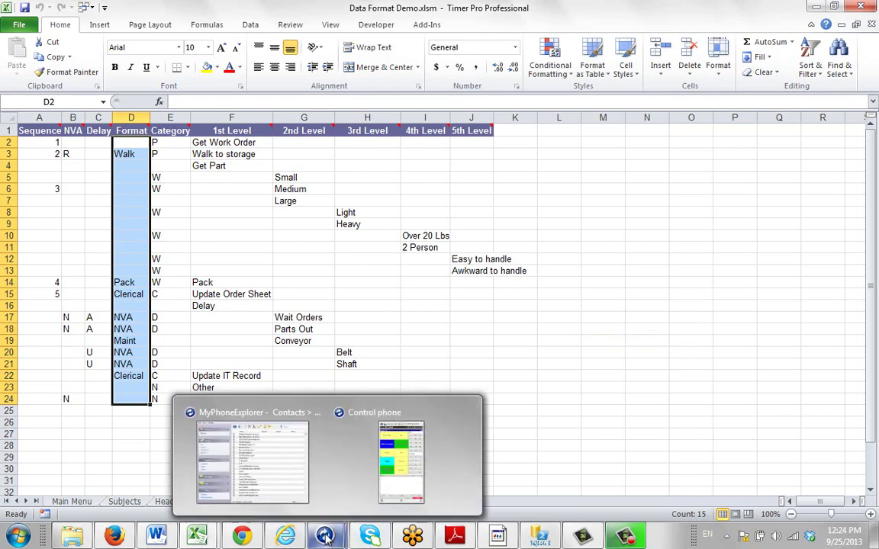
pyautogui.click(339, 491)
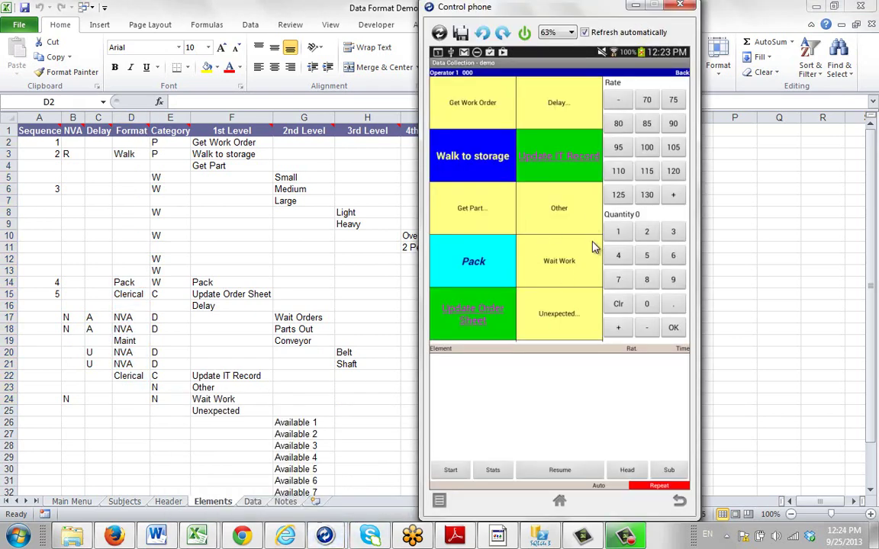